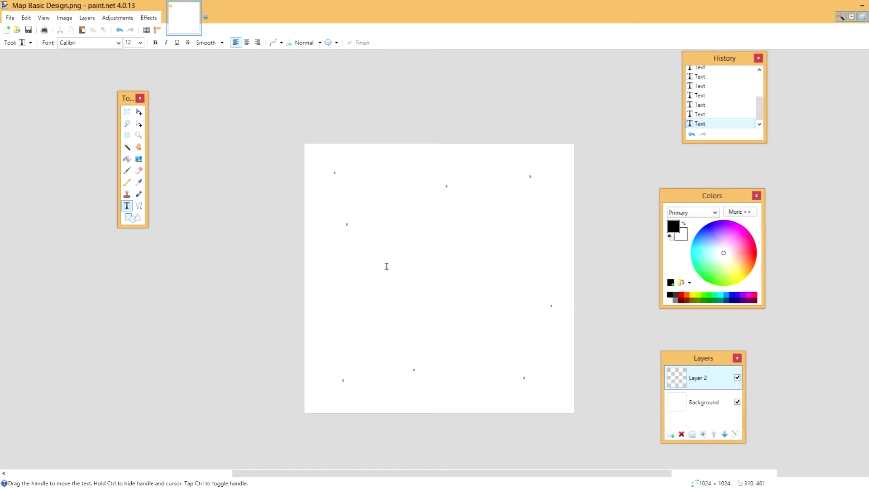
Scroll the view over the map canvas holding the nine x spawn markers on Layer 2.
scroll(387, 270, "up", 2)
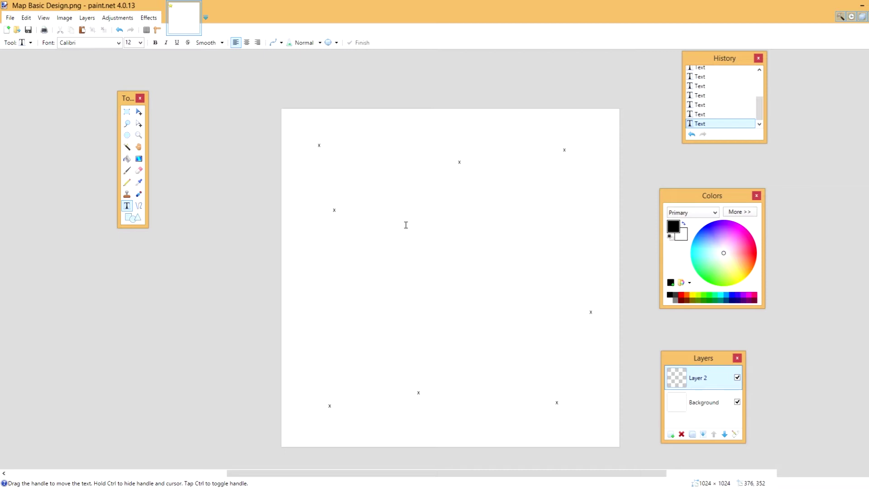
Select the top-left x marker with a small rectangular selection.
left_click(139, 208)
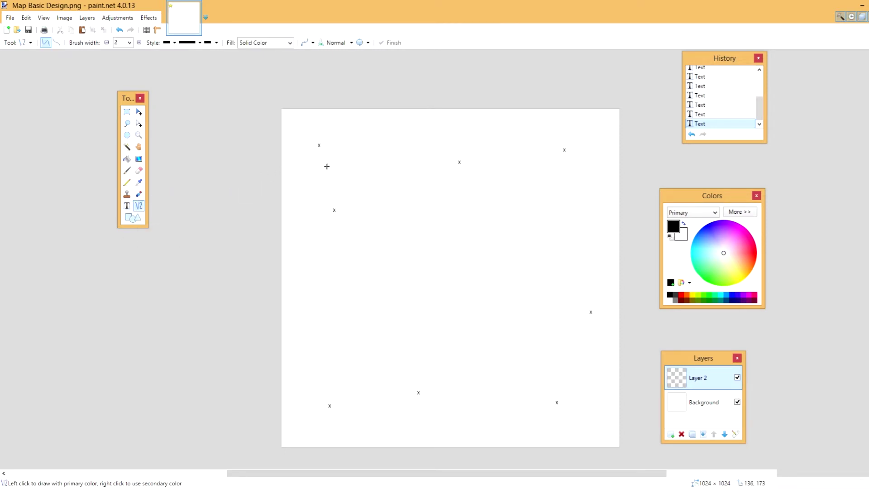
scroll(327, 166, "up", 1)
scroll(327, 166, "up", 1)
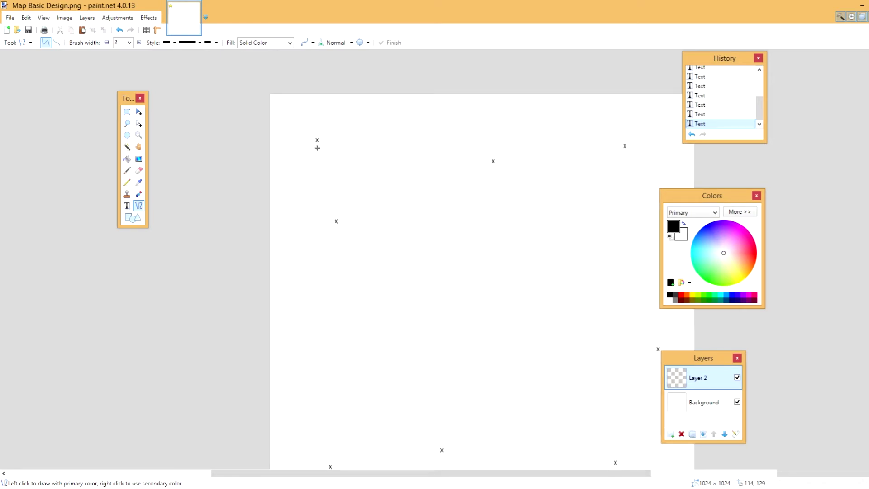
scroll(358, 170, "up", 2)
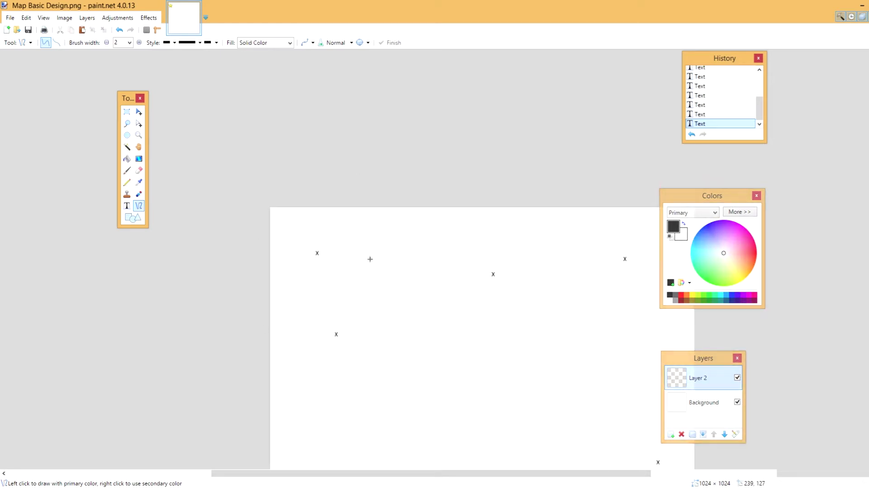
left_click(127, 111)
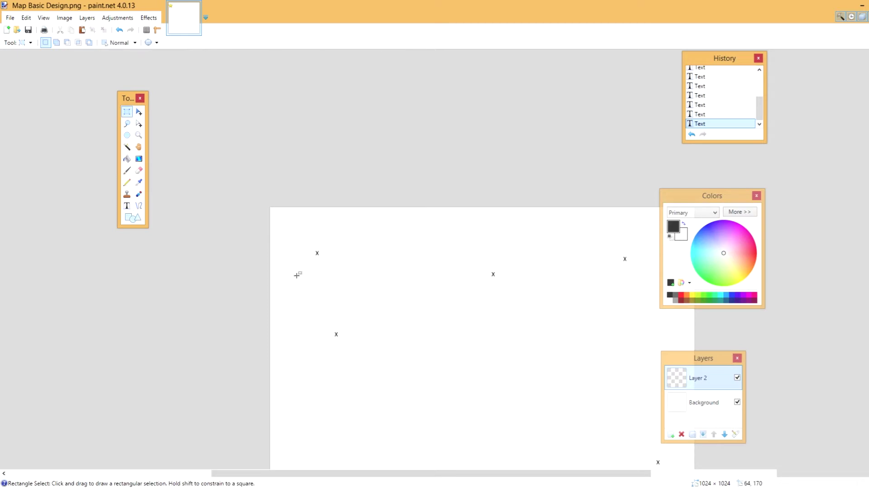
mouse_move(302, 246)
left_mouse_down()
mouse_move(338, 271)
mouse_move(311, 252)
left_mouse_up()
Shift the selected marker up and to the left, then deselect it.
key("m")
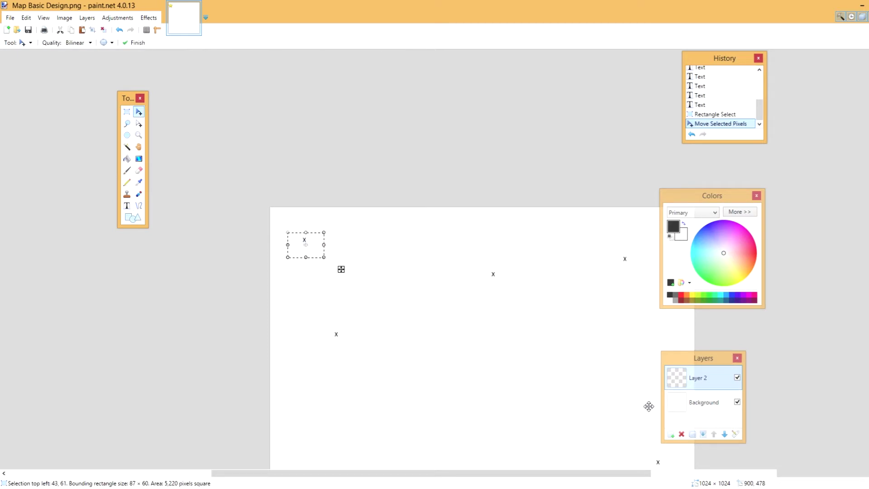
left_click(691, 407)
left_click(438, 351)
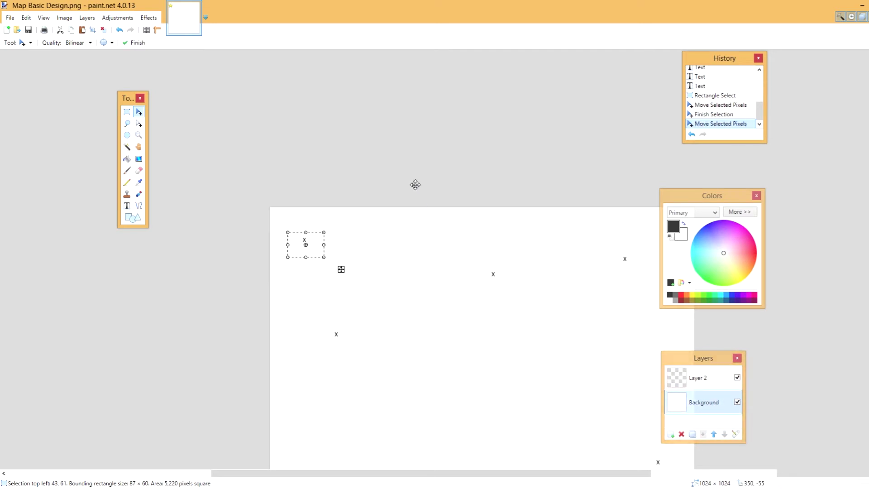
key("ctrl+d")
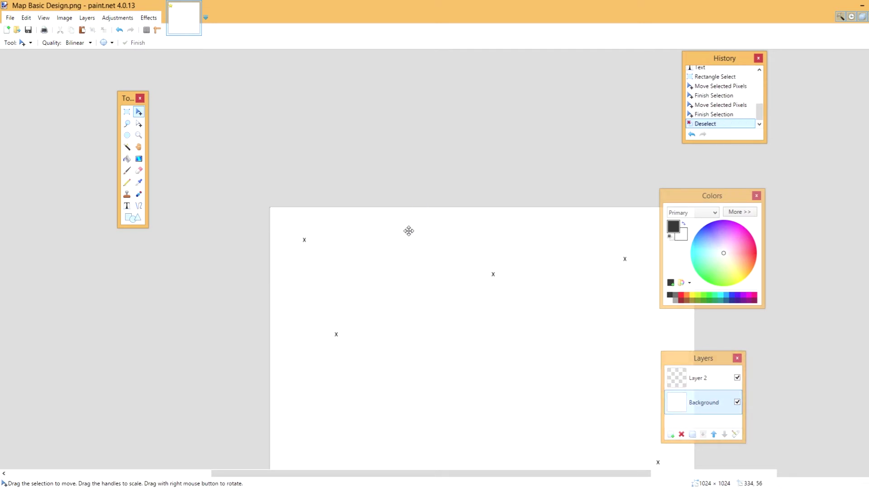
scroll(409, 231, "down", 3)
scroll(409, 230, "down", 2)
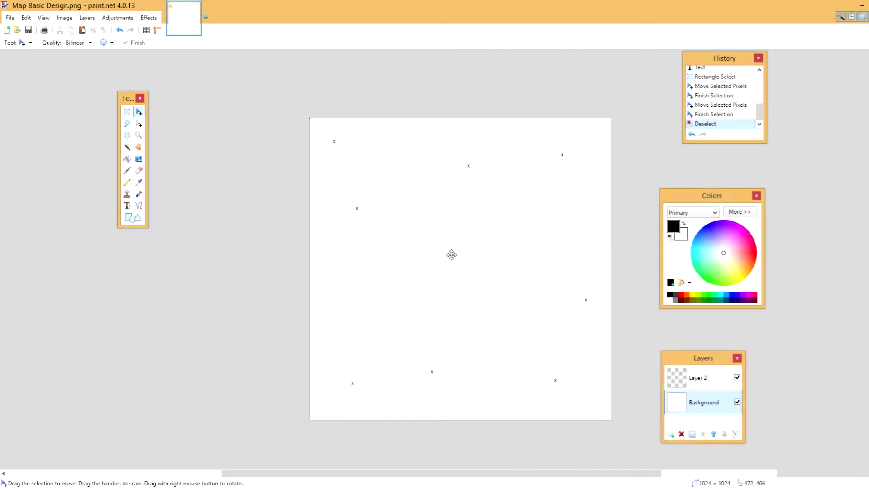
Choose the Ellipse shape, try a first ellipse near the centre, and undo it.
left_click(133, 218)
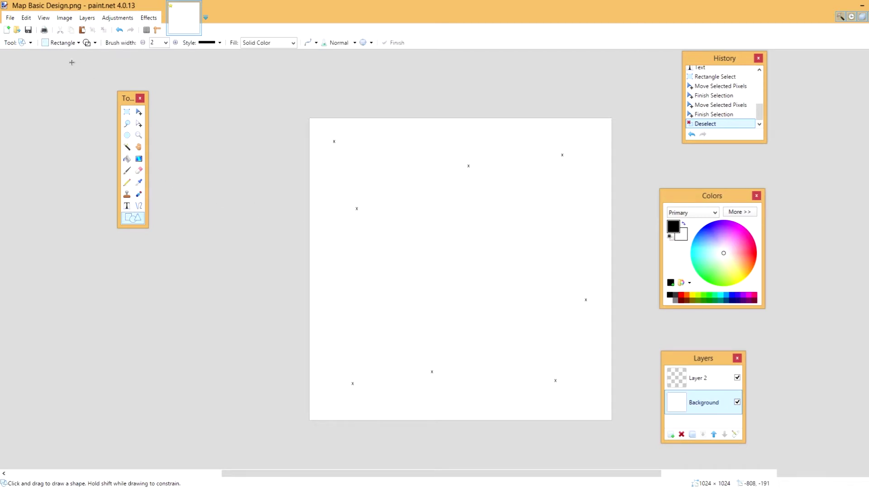
left_click(62, 43)
left_click(80, 65)
left_click_drag(420, 229, 516, 312)
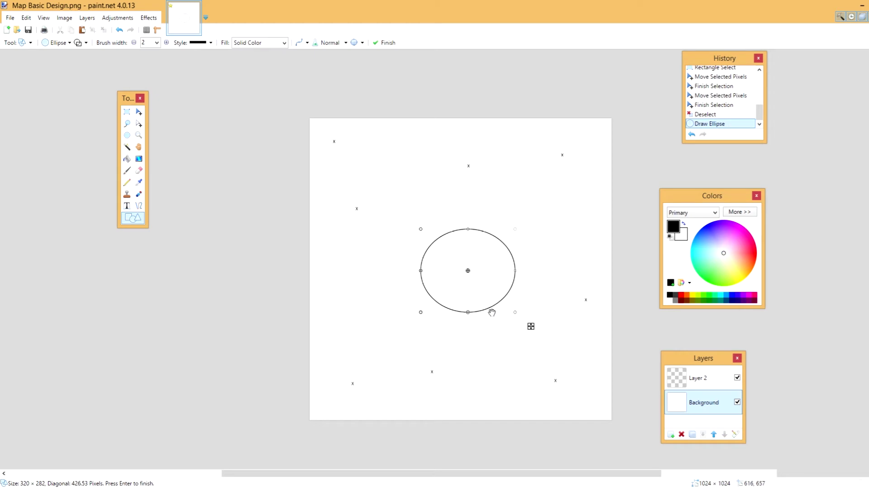
key("ctrl+z")
On a new Layer 3, draw a nearly round circle at the canvas centre.
left_click(671, 434)
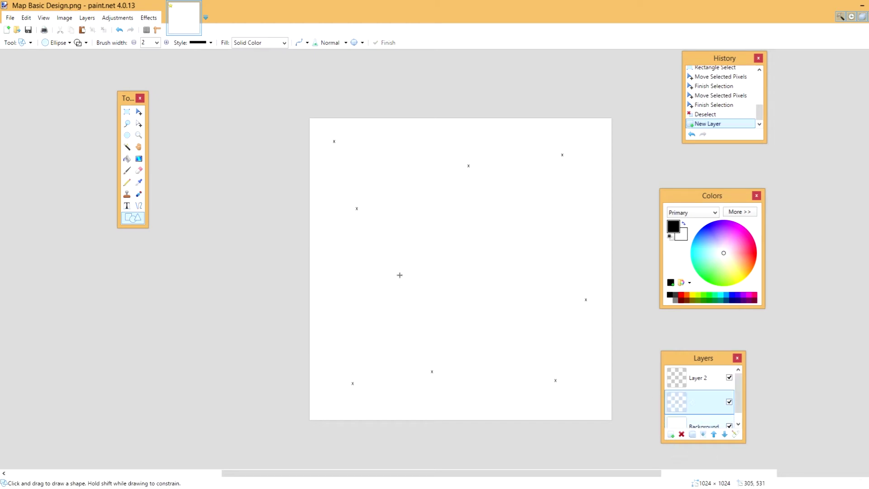
left_click_drag(418, 215, 516, 314)
left_click_drag(462, 281, 432, 302)
left_click_drag(491, 256, 481, 275)
left_click_drag(503, 316, 468, 287)
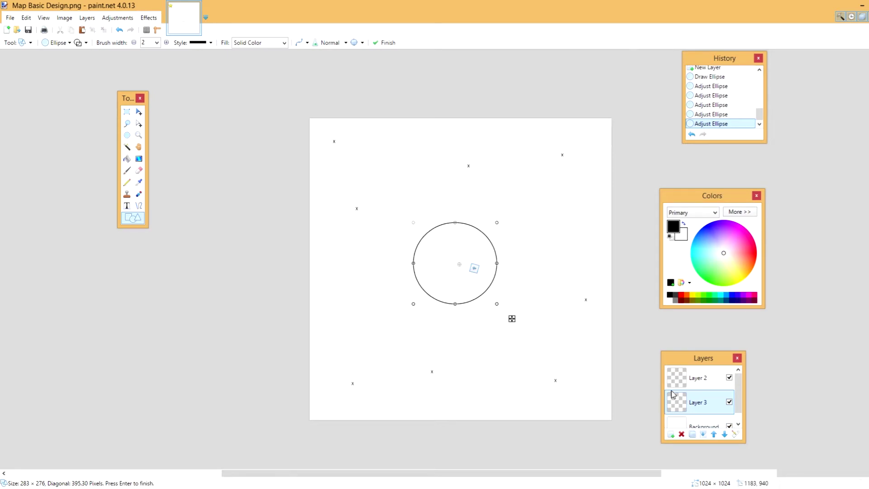
Finish the circle and add a new layer named 'Paths'.
left_click(670, 435)
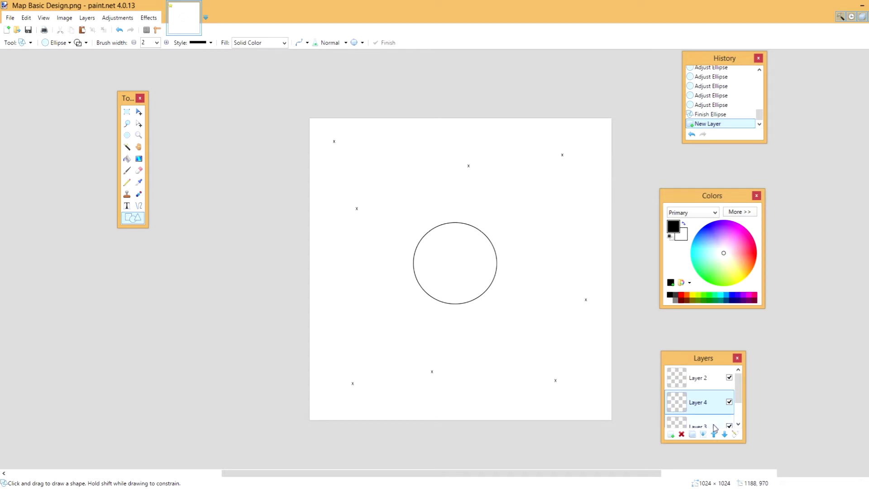
left_click(736, 436)
type("Paths")
key("Return")
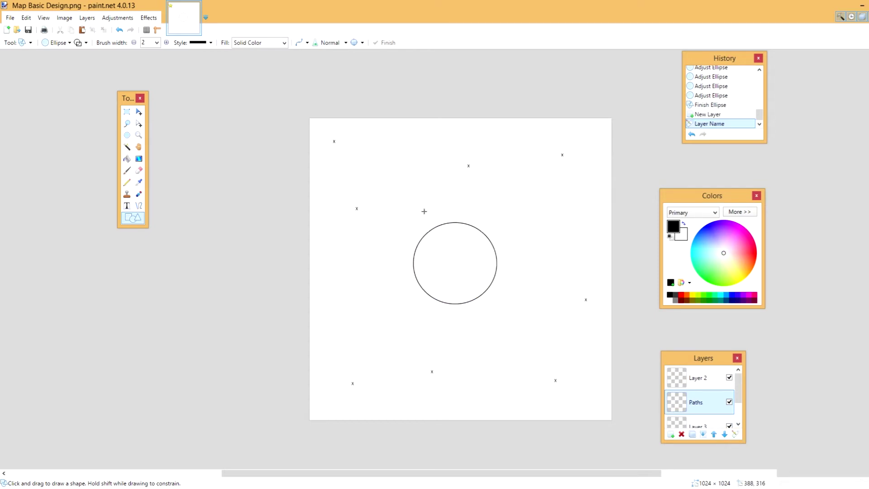
Rename the marker layer, Layer 2, to 'Spawnpoints'.
left_click(697, 377)
left_click(736, 435)
type("Spawnpoints")
key("Return")
left_click(200, 288)
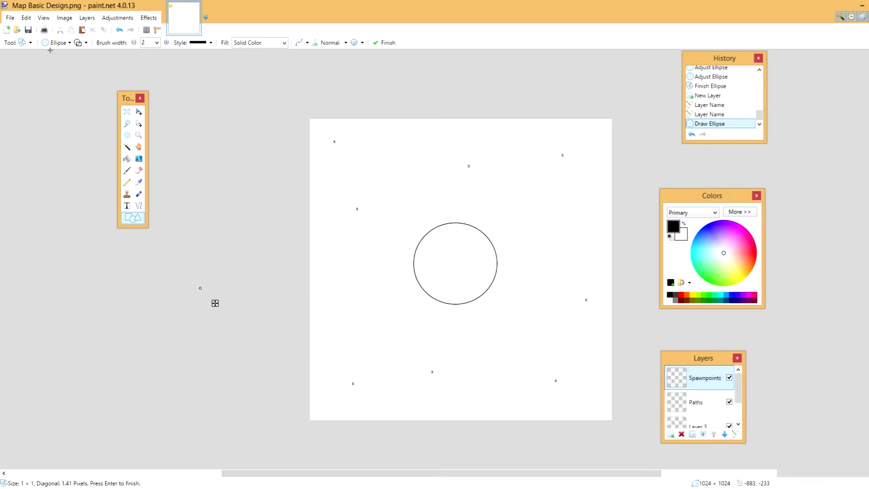
Create a blank 800×600 image, then return to Map Basic Design.png.
left_click(9, 30)
left_click(447, 312)
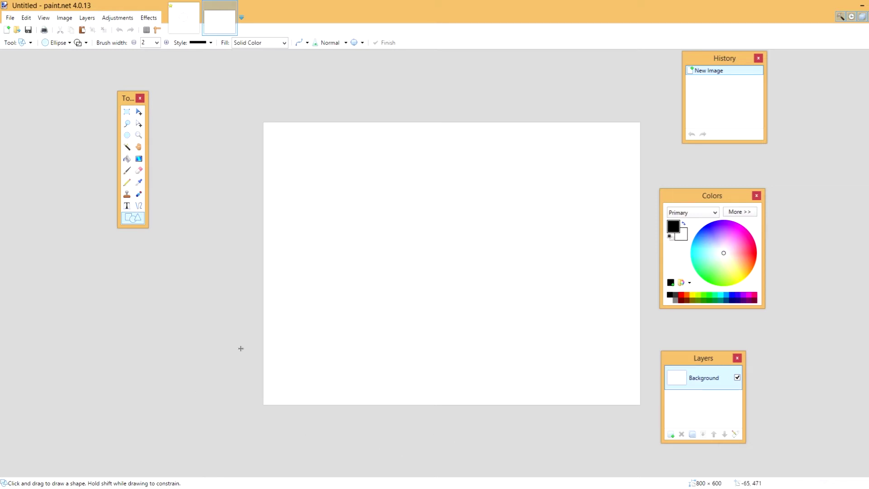
left_click(183, 18)
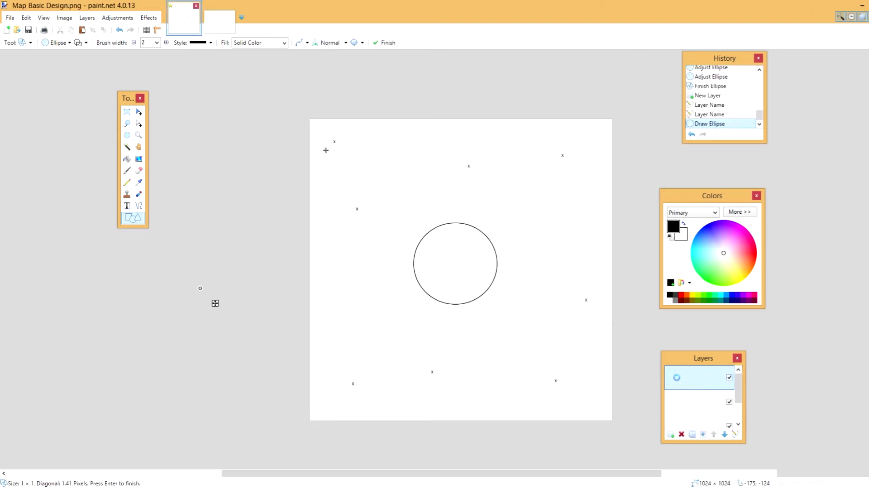